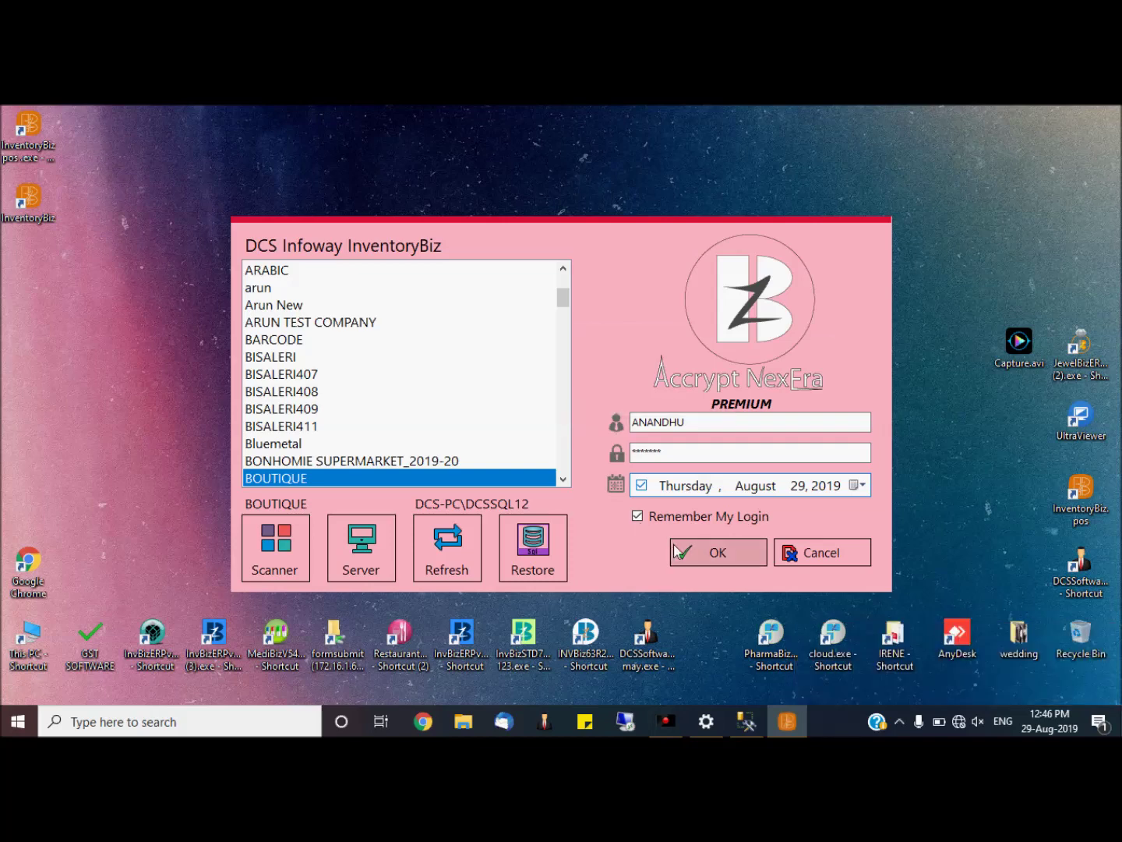
- Log in to the BOUTIQUE company with the user name and password
{"action": "left_click", "coordinate": [682, 552]}
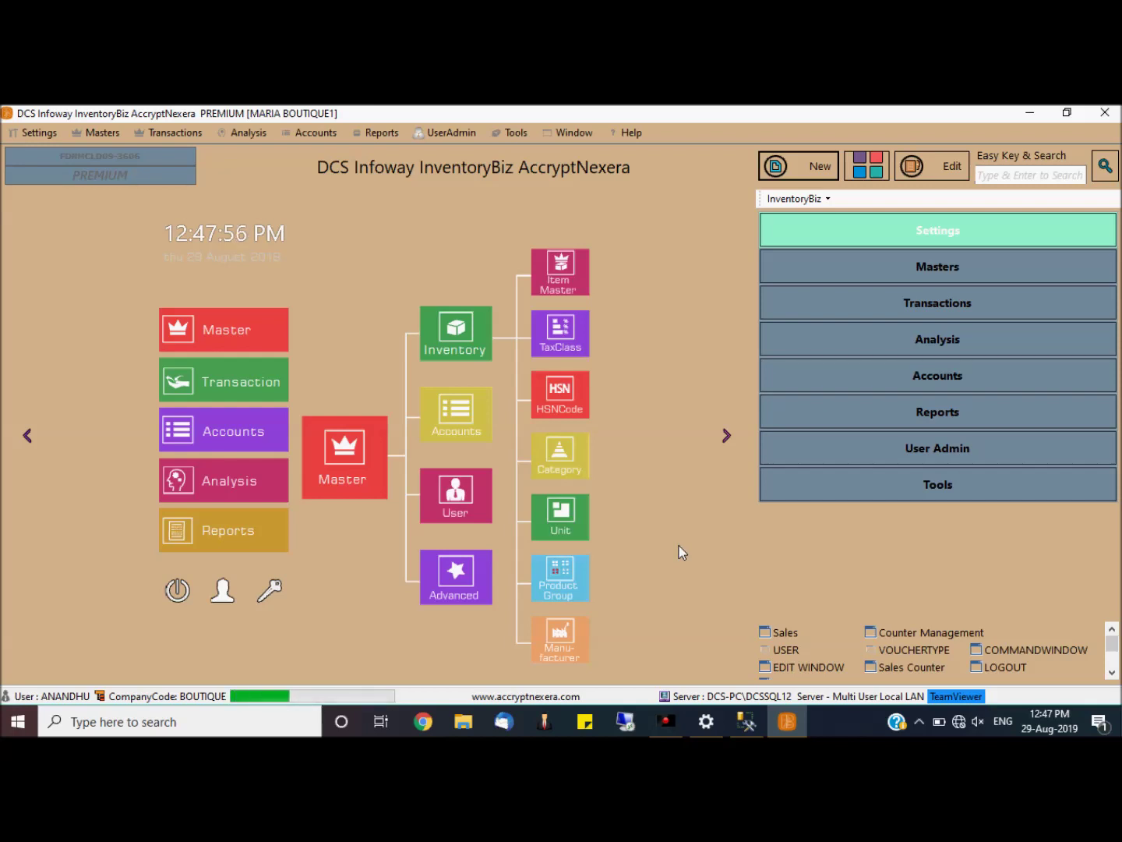
- Start Sales Counter invoice 9 and confirm its payment mode is Counter
{"action": "left_click", "coordinate": [173, 133]}
{"action": "left_click", "coordinate": [180, 170]}
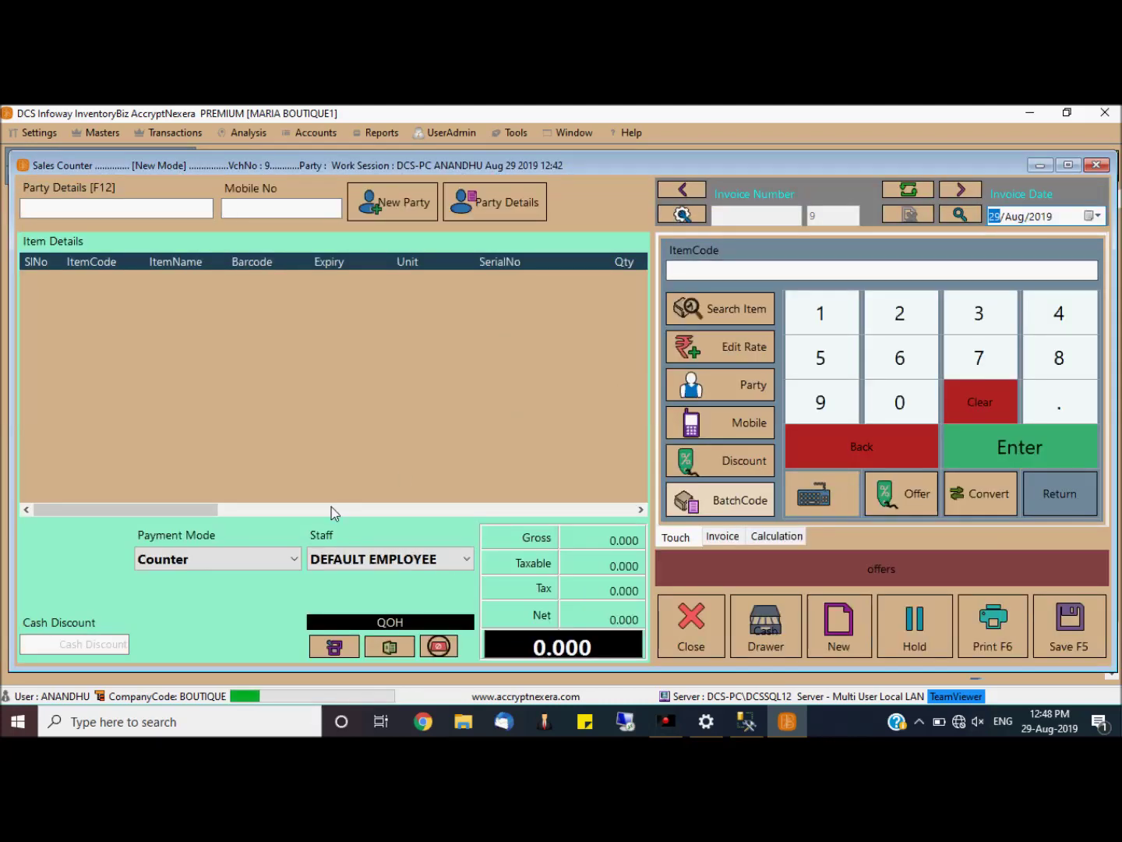
{"action": "left_click", "coordinate": [278, 558]}
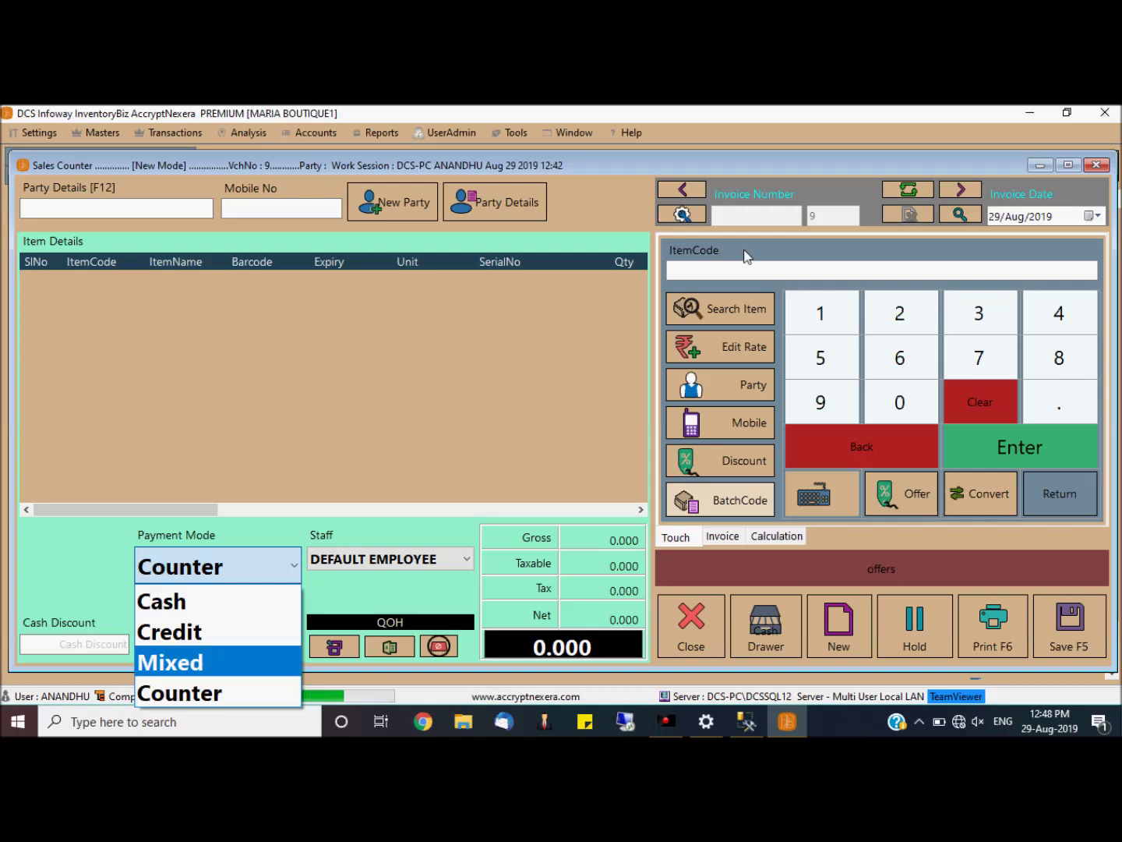
{"action": "left_click", "coordinate": [691, 221]}
{"action": "left_click", "coordinate": [689, 217]}
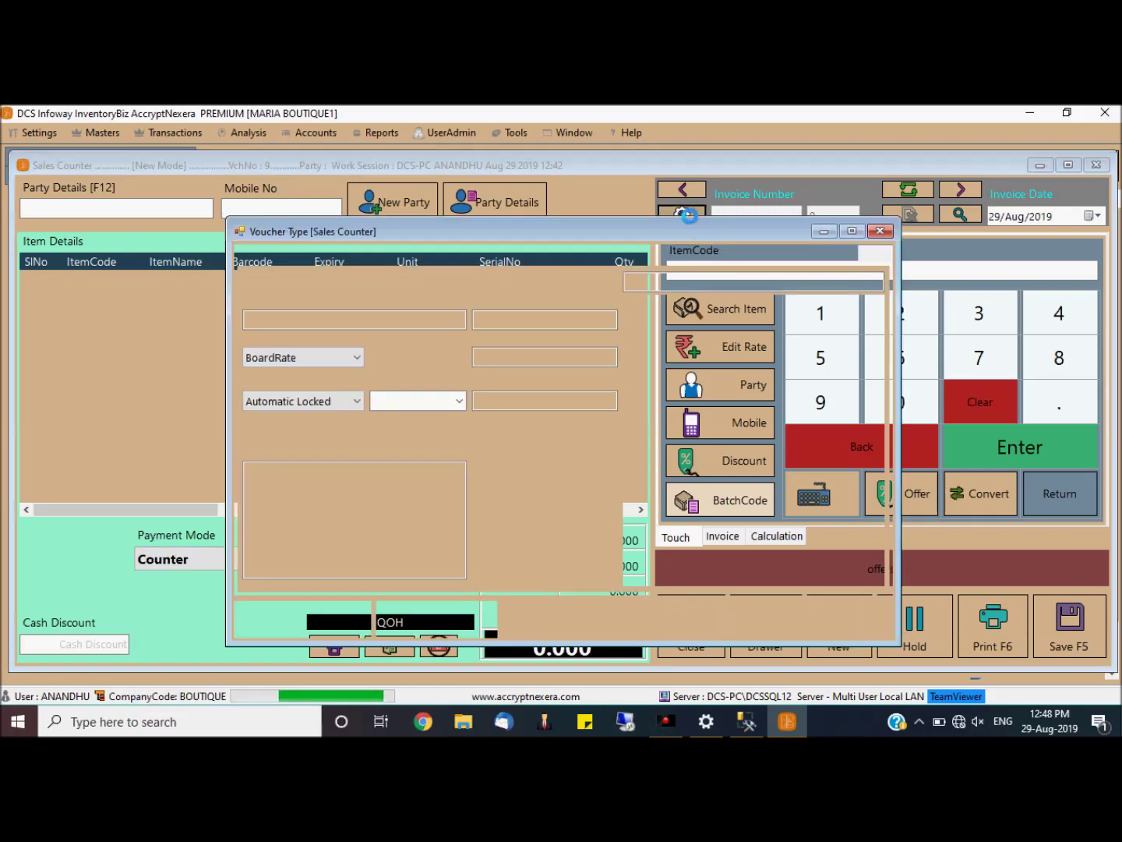
{"action": "left_click", "coordinate": [561, 256]}
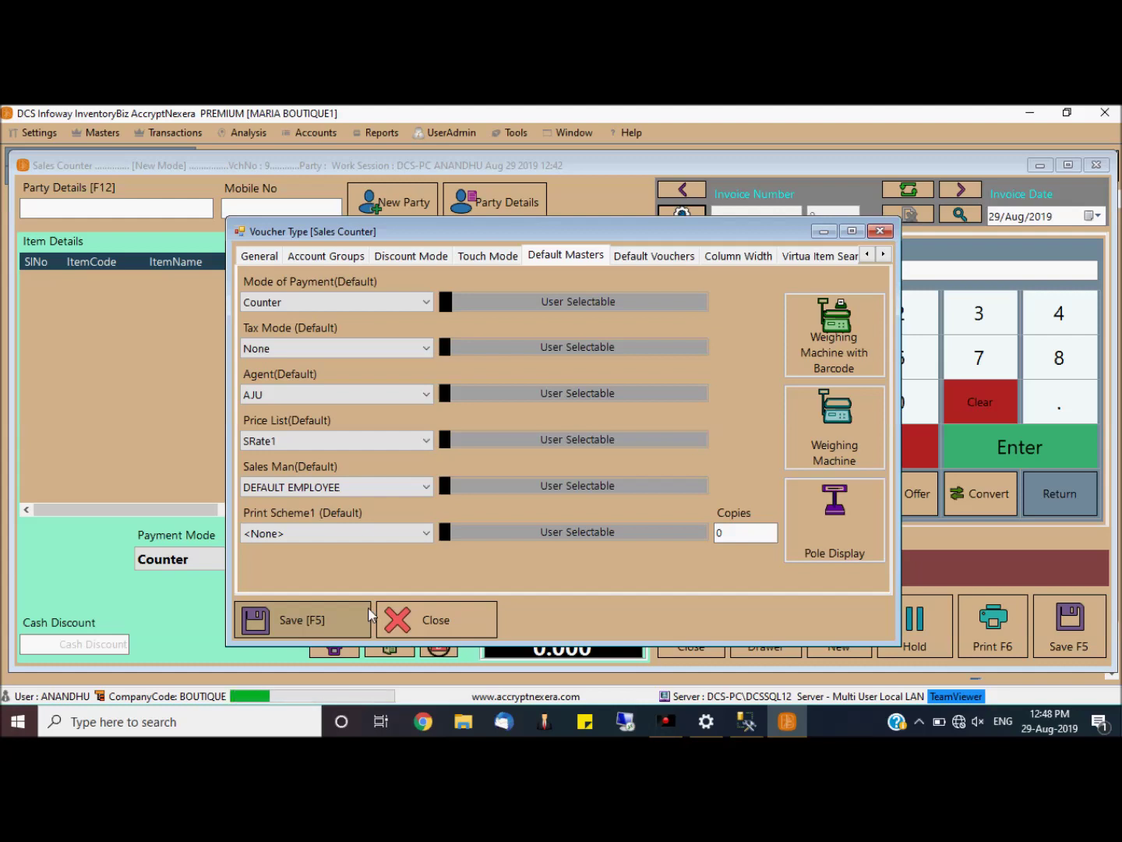
{"action": "left_click", "coordinate": [425, 617]}
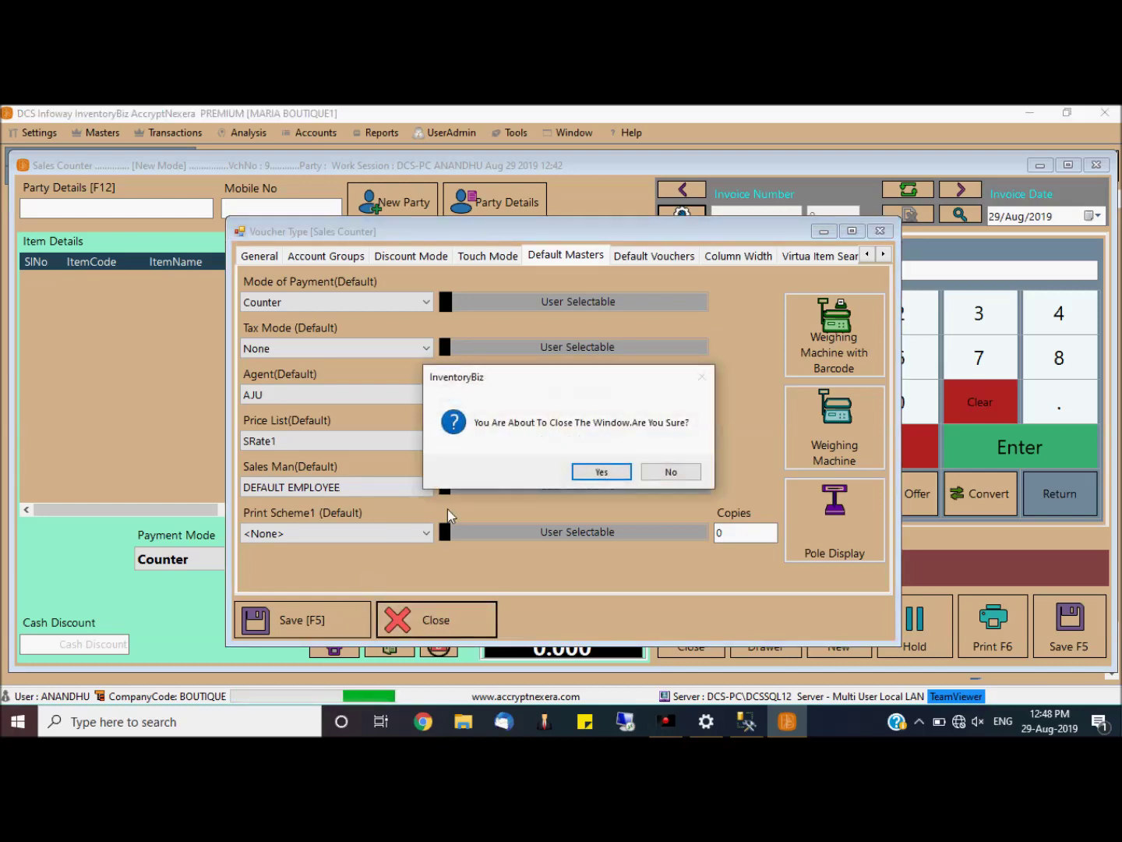
{"action": "left_click", "coordinate": [583, 483]}
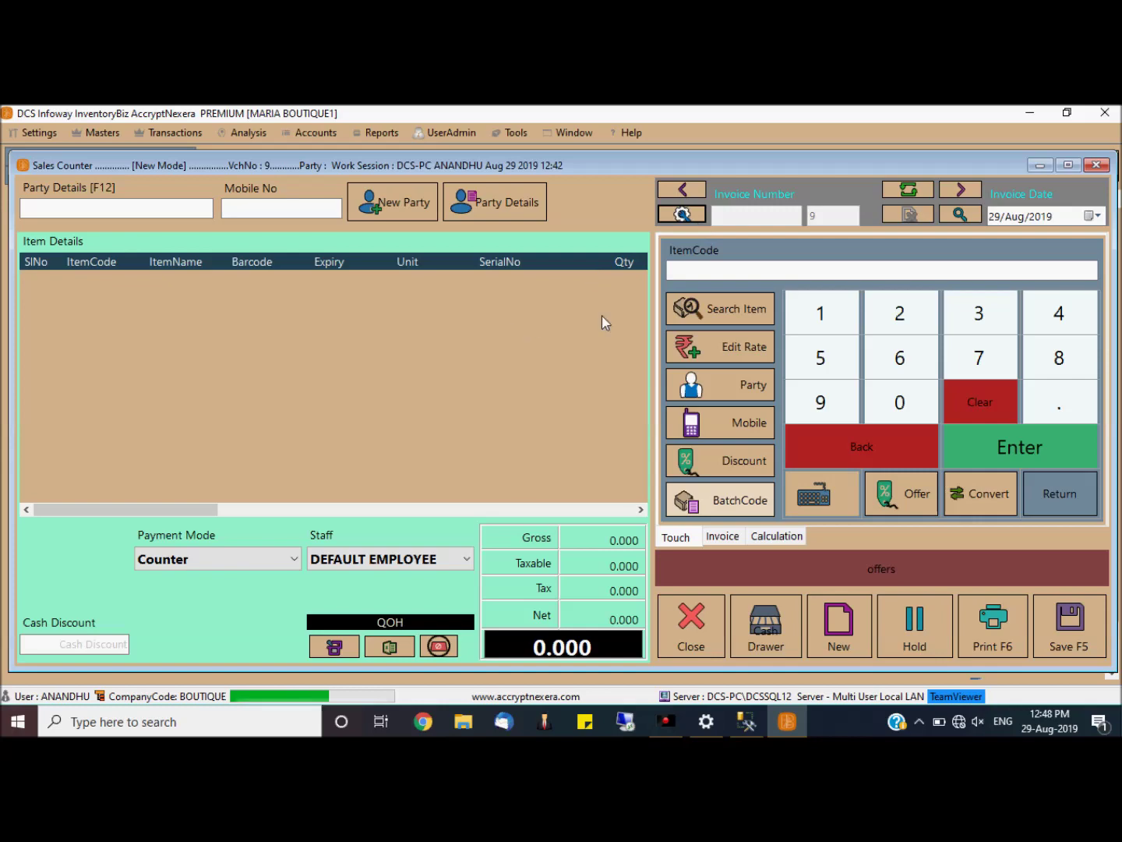
- Add the @@$ item, save invoice 9 at 300.000, and close the Sales Counter
{"action": "left_click", "coordinate": [698, 312]}
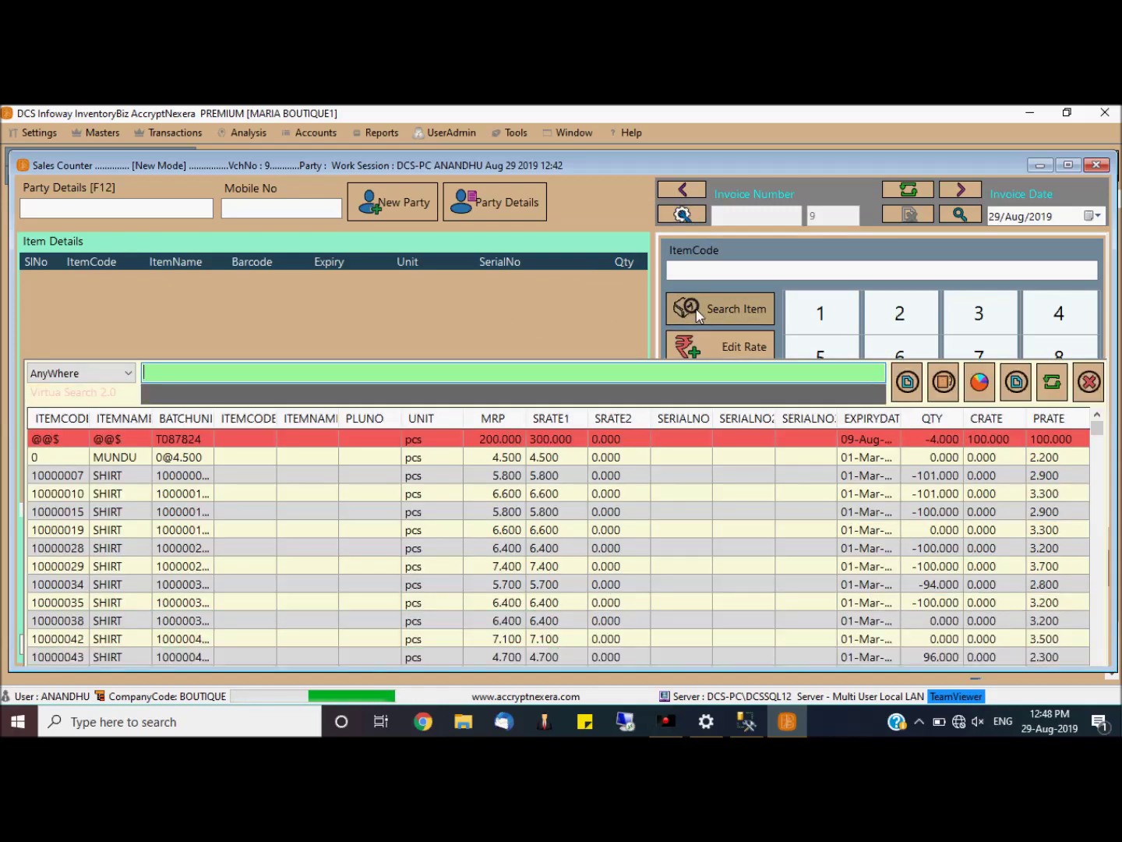
{"action": "key", "text": "Return"}
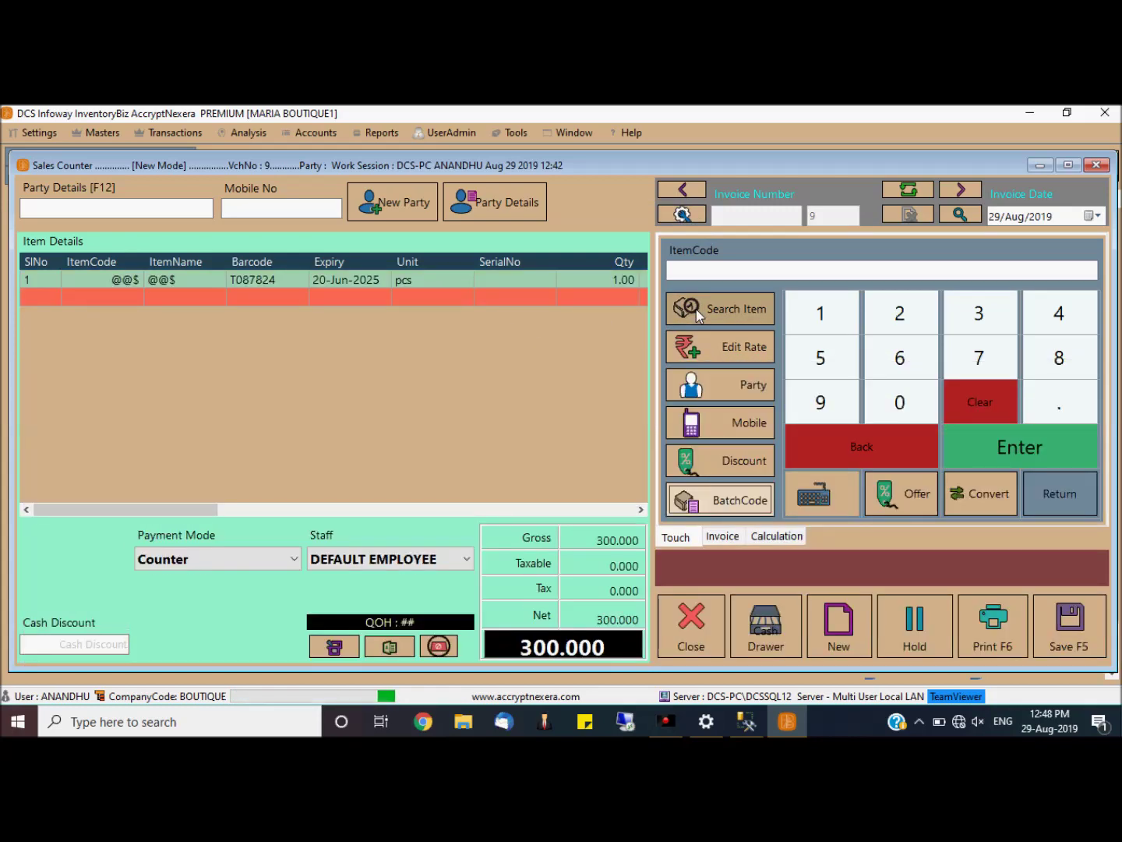
{"action": "left_click", "coordinate": [1075, 621]}
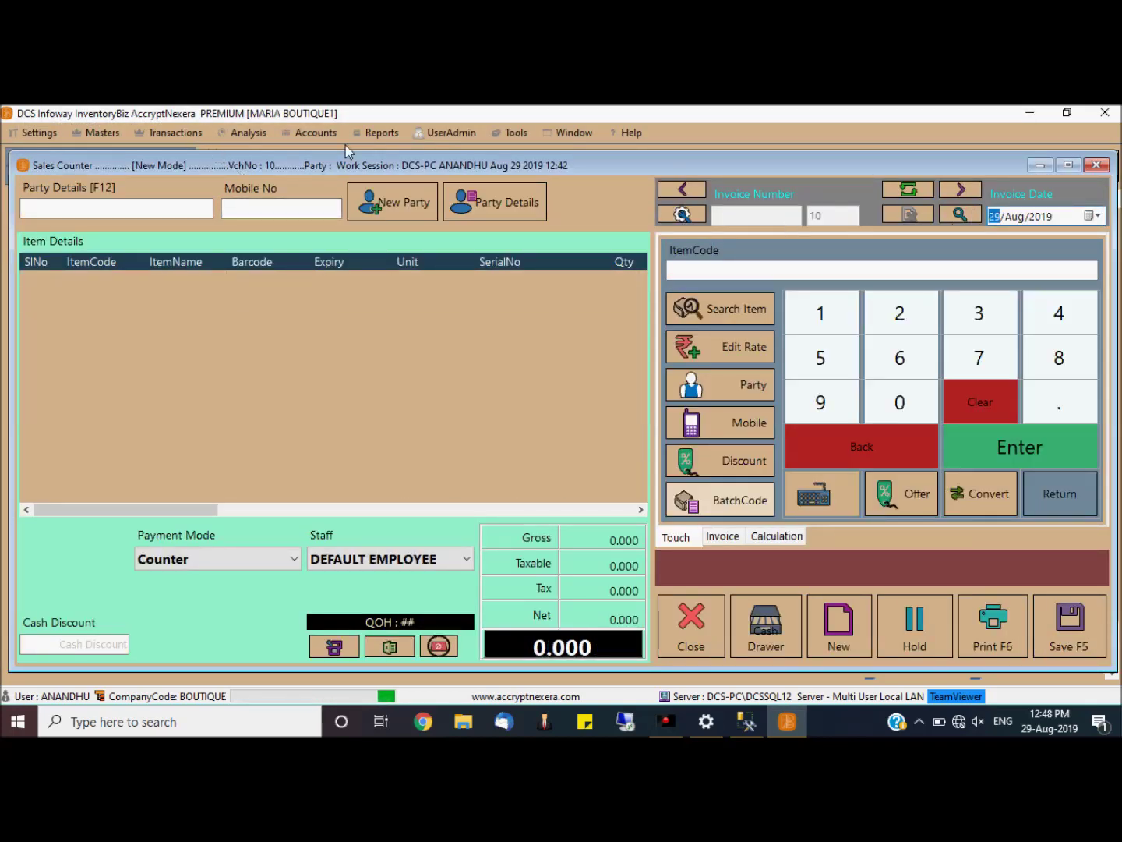
{"action": "left_click", "coordinate": [1096, 165]}
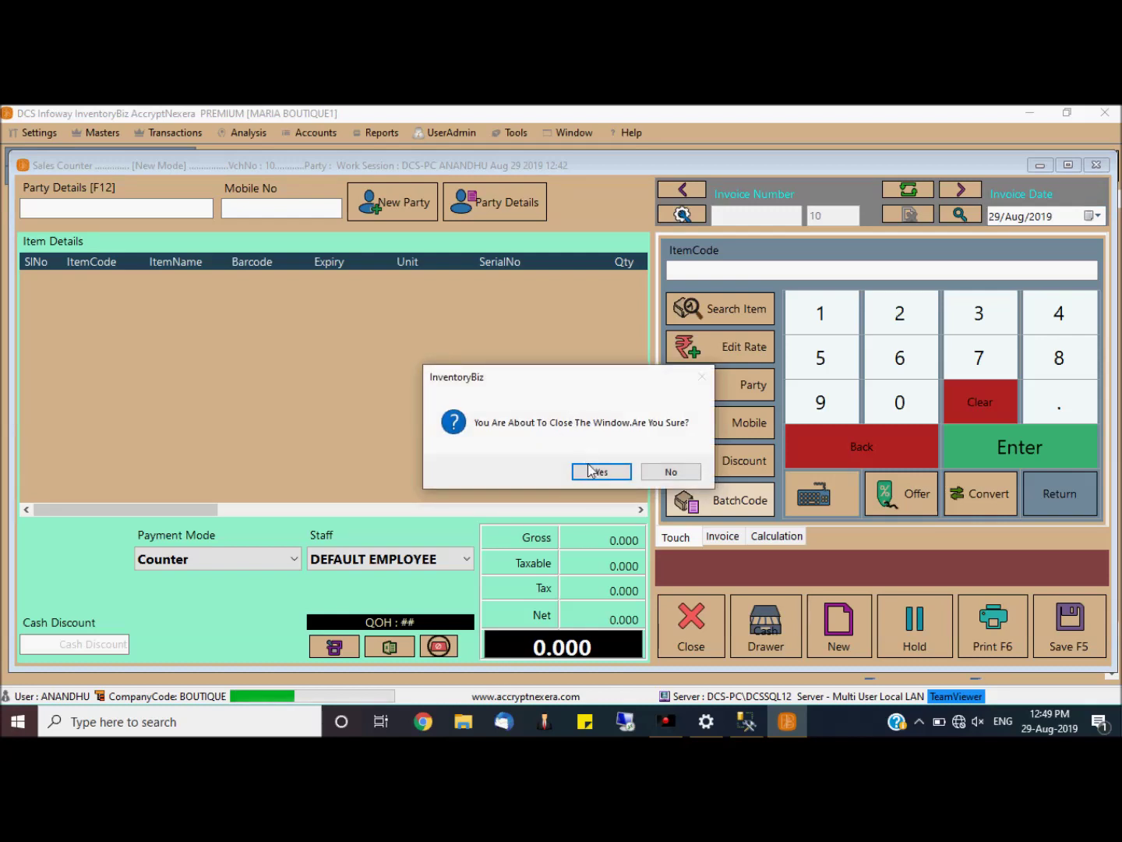
{"action": "left_click", "coordinate": [599, 471]}
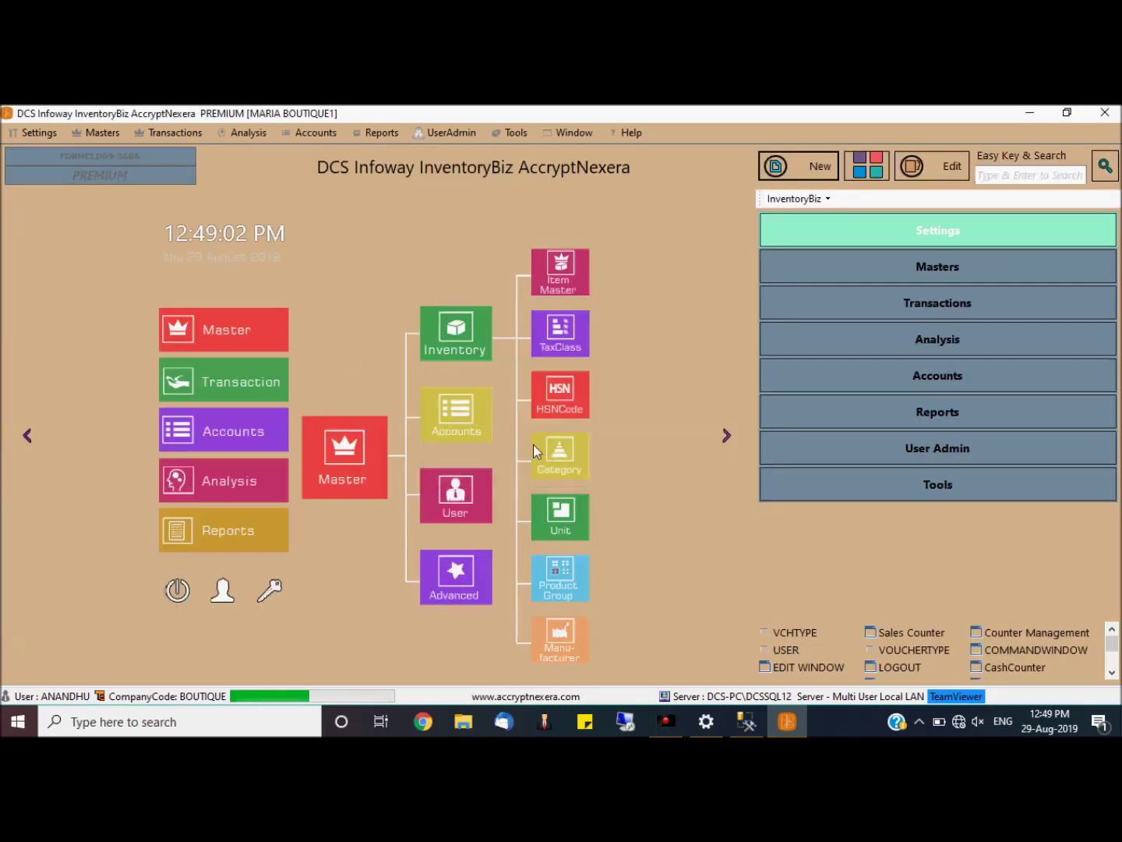
- Open the Centralised Cash Counter from the Transactions list
{"action": "left_click", "coordinate": [178, 135]}
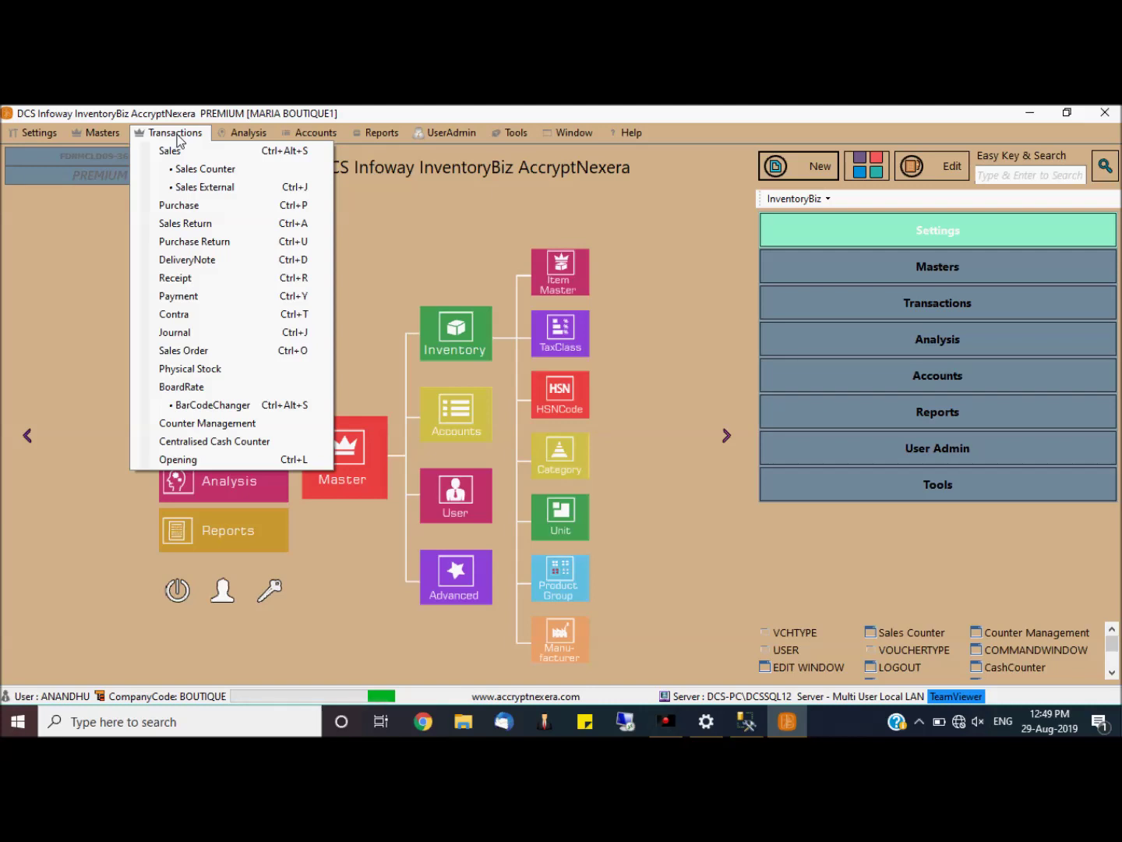
{"action": "left_click", "coordinate": [205, 441]}
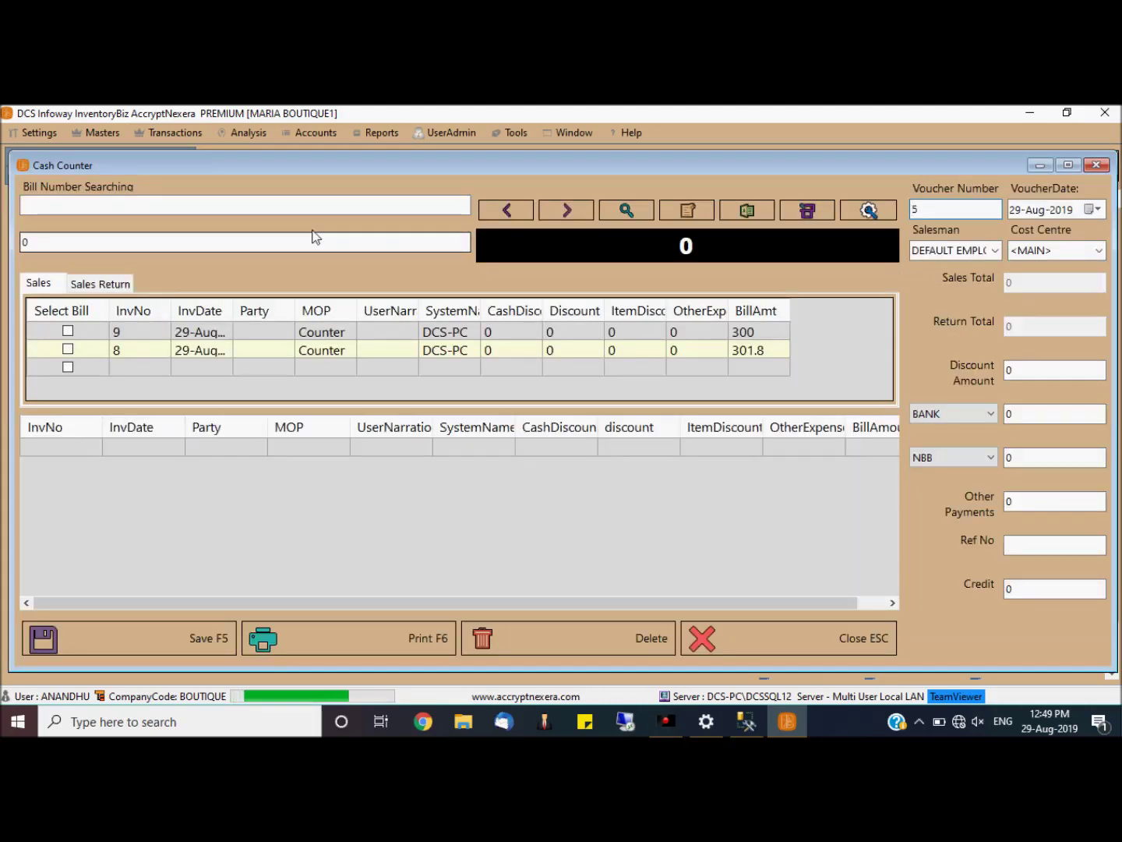
- Search bill 9, tick bills 9 and 8 (601.8 total), and select the tendered 0
{"action": "left_click", "coordinate": [210, 208]}
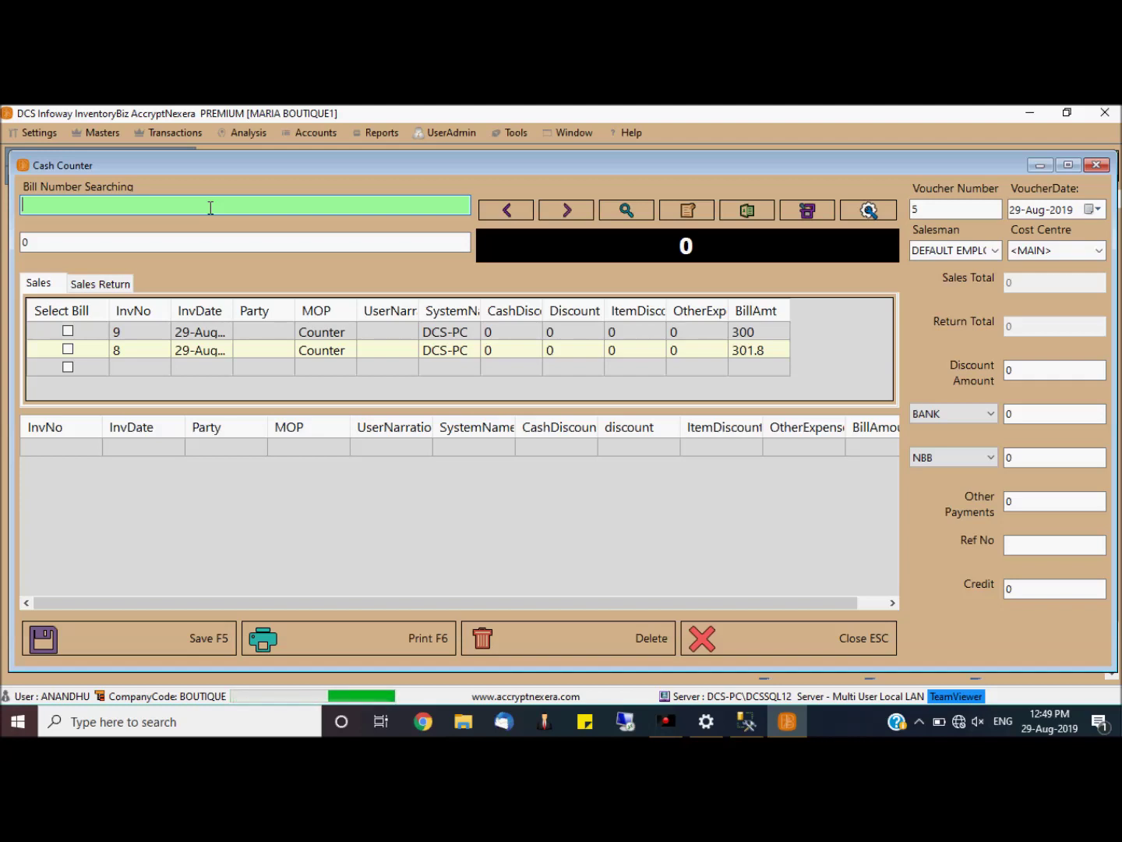
{"action": "type", "text": "9"}
{"action": "key", "text": "Return"}
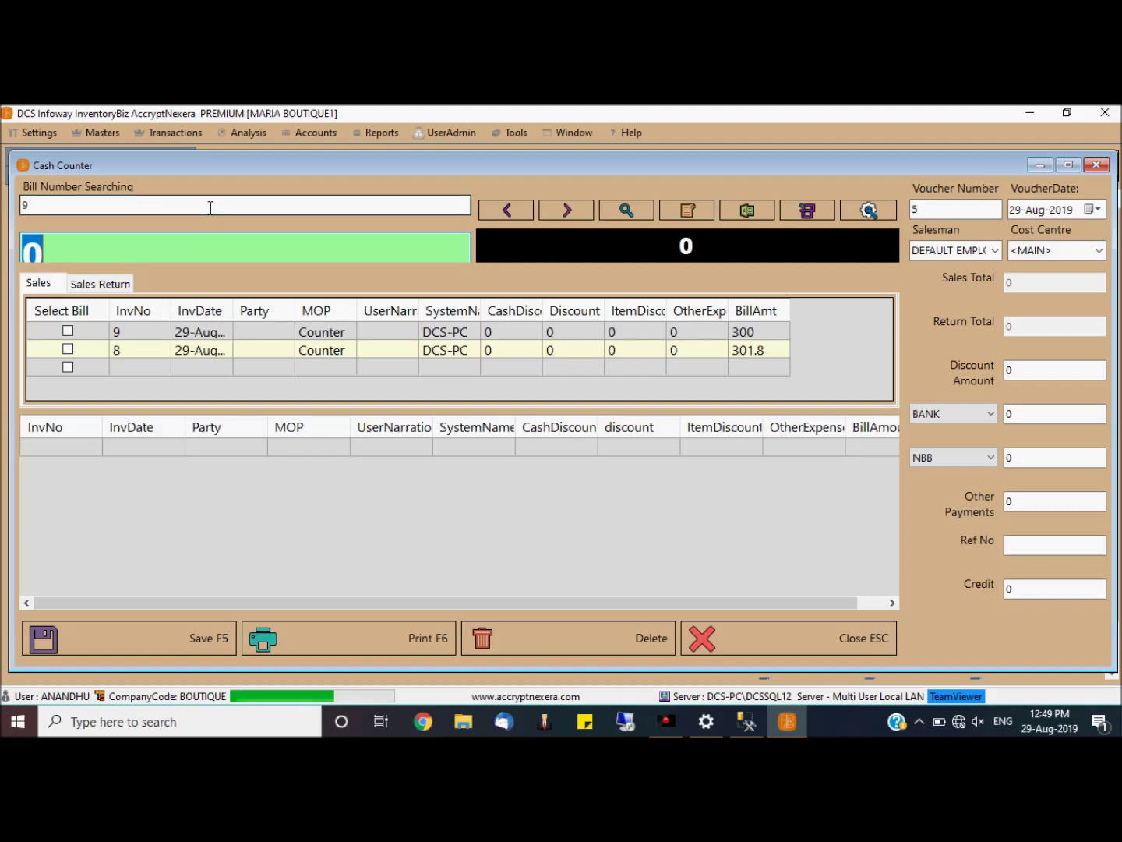
{"action": "left_click", "coordinate": [68, 331]}
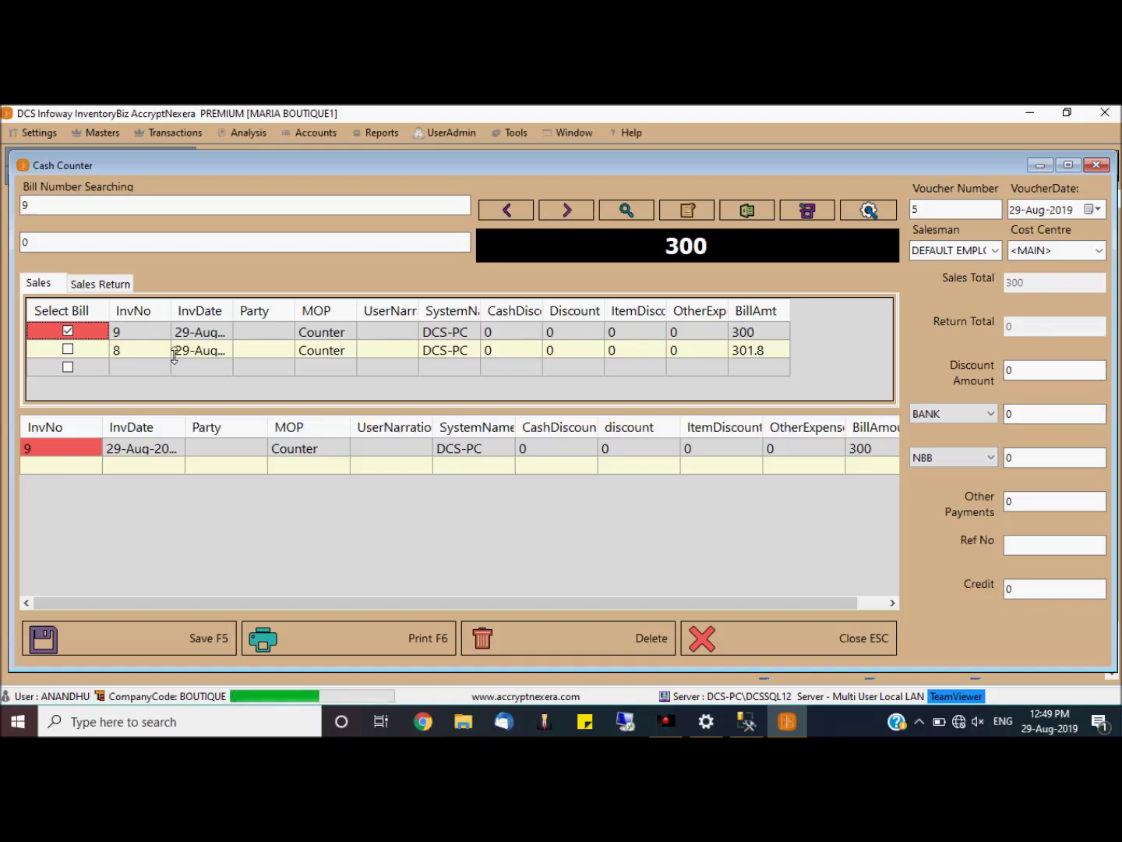
{"action": "left_click", "coordinate": [68, 349]}
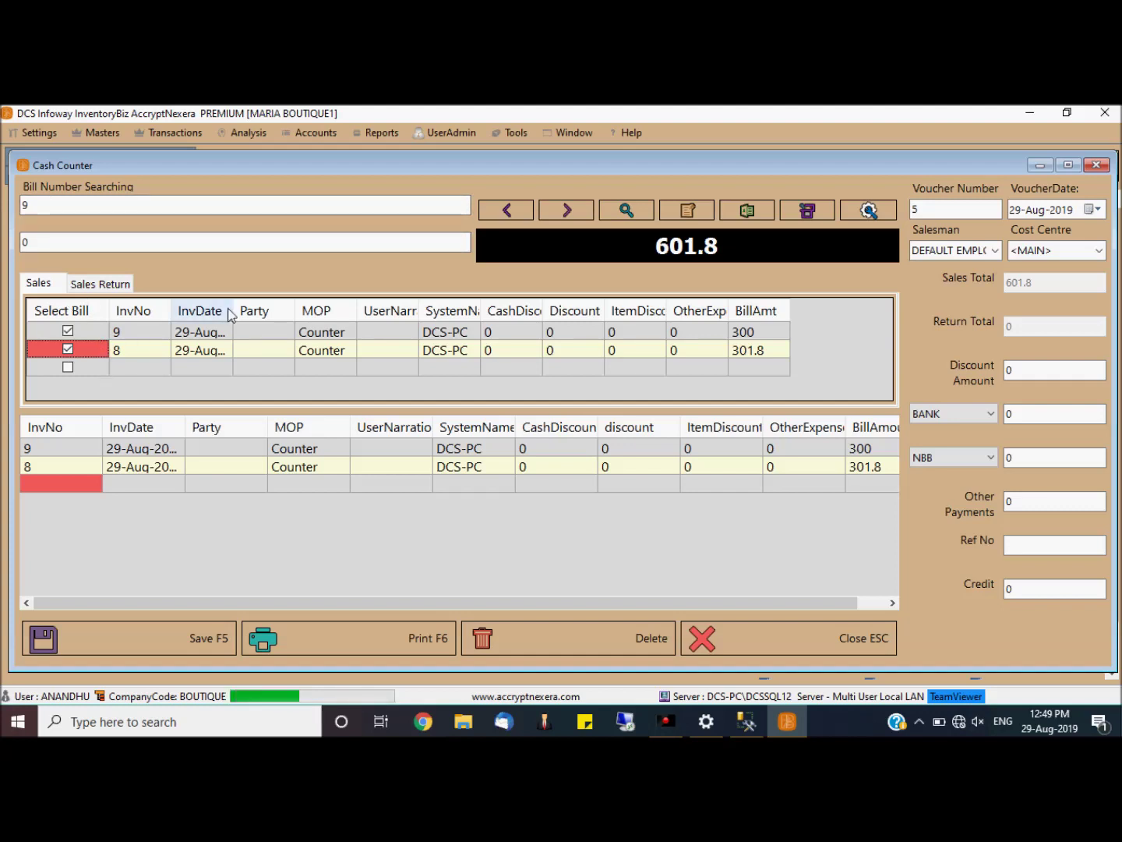
{"action": "left_click", "coordinate": [81, 244]}
{"action": "left_click_drag", "start_coordinate": [81, 244], "coordinate": [19, 247]}
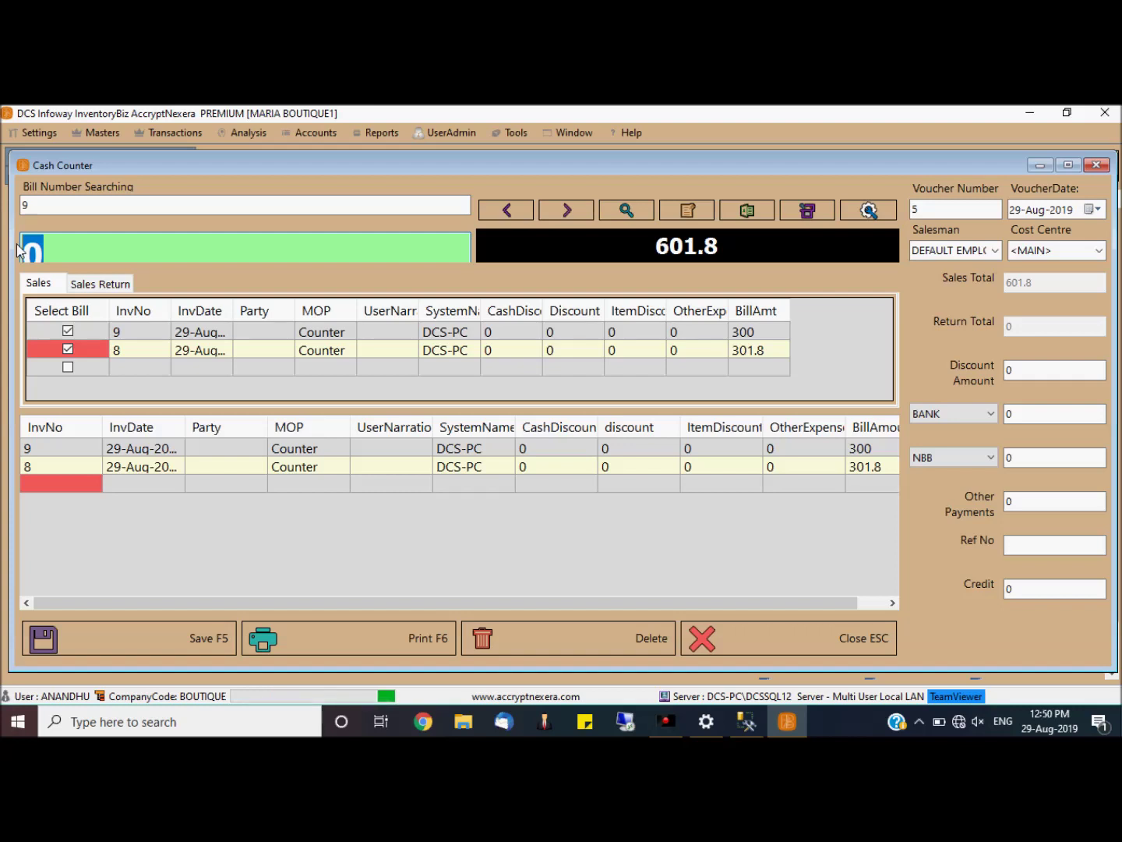
- Enter 1000 tendered with BANK as the account, then close the Cash Counter
{"action": "type", "text": "100"}
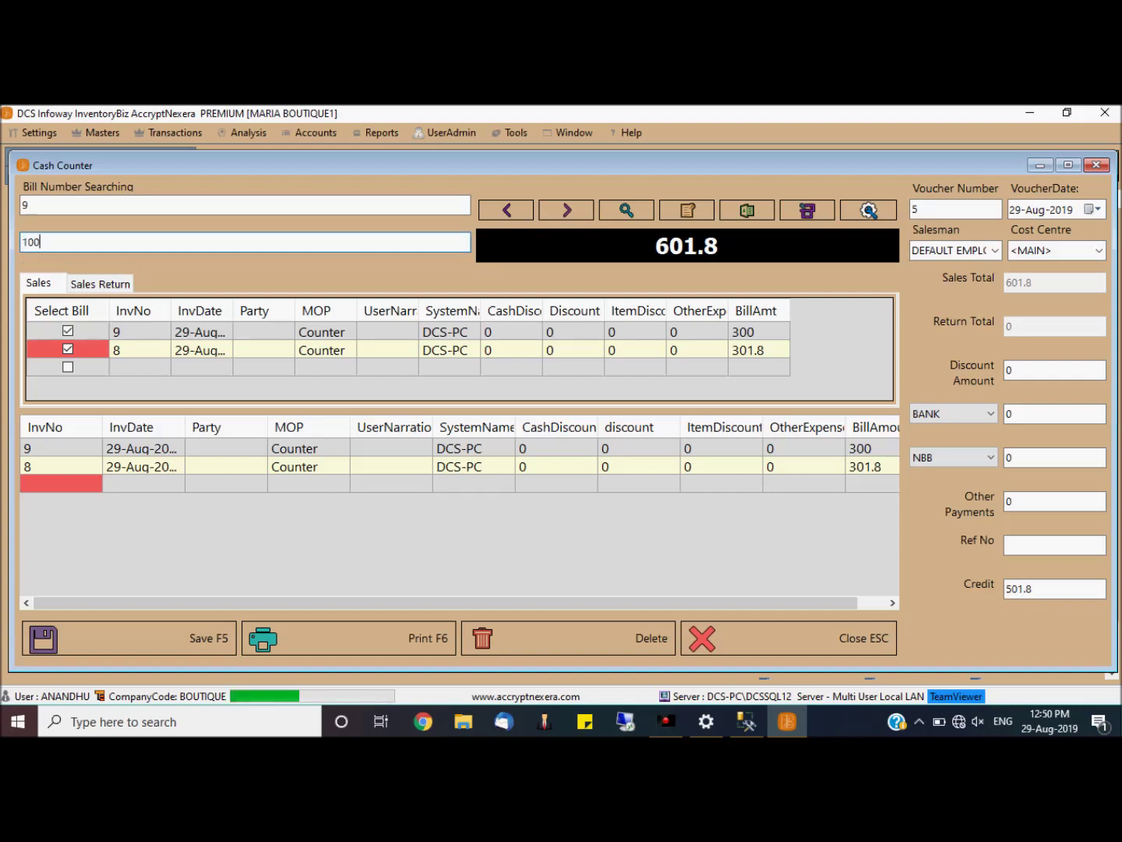
{"action": "type", "text": "0"}
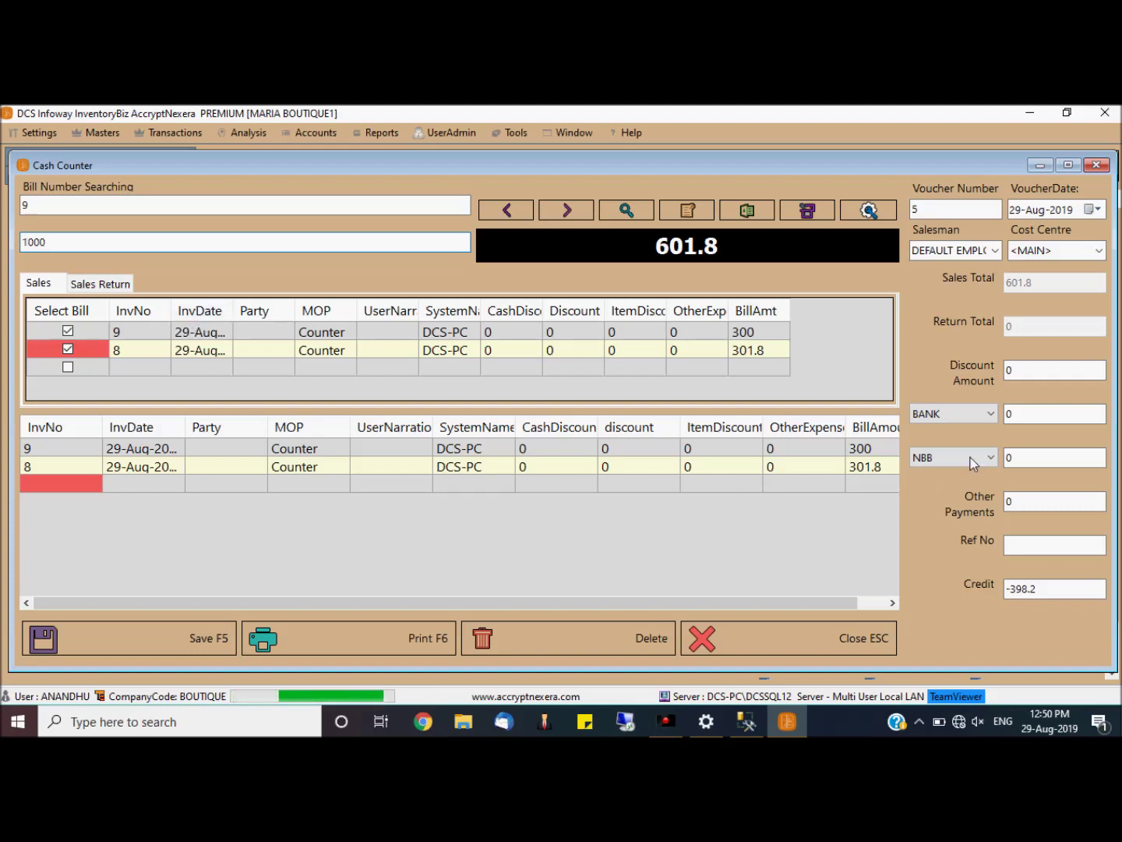
{"action": "left_click", "coordinate": [987, 420]}
{"action": "left_click", "coordinate": [994, 435]}
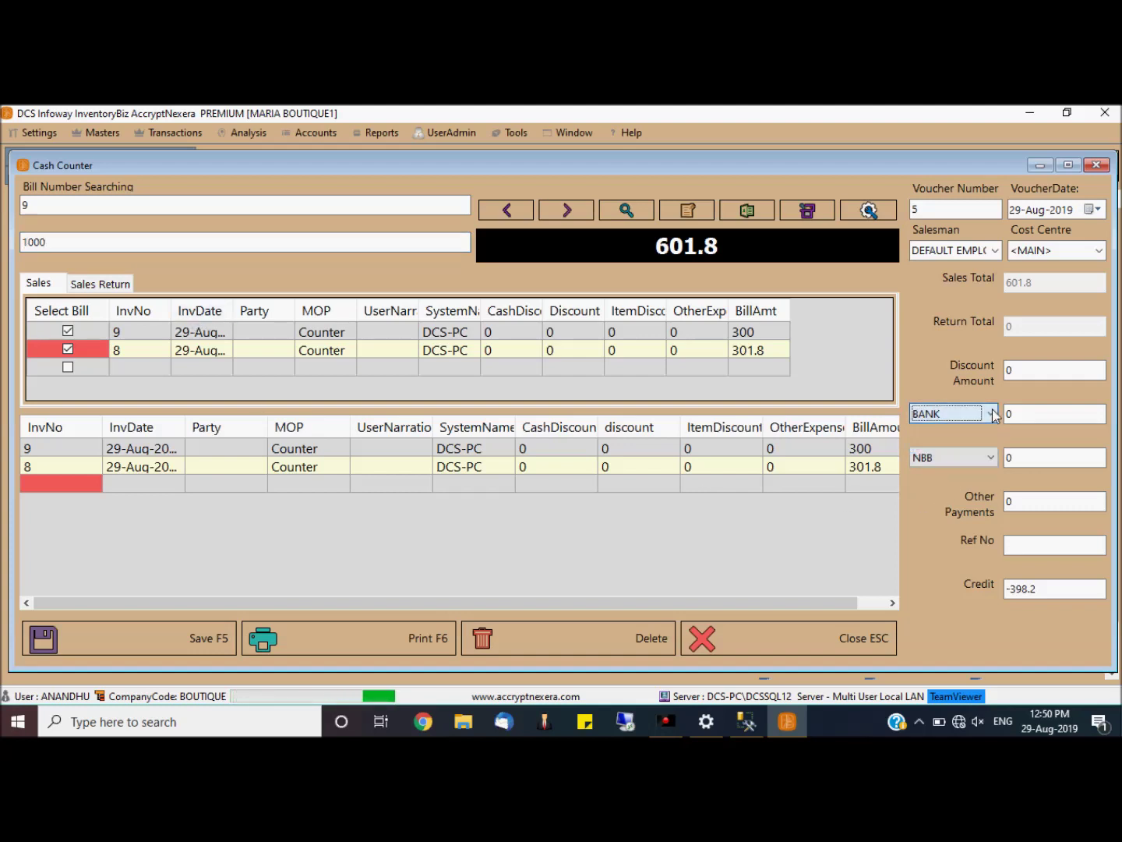
{"action": "left_click", "coordinate": [1022, 458]}
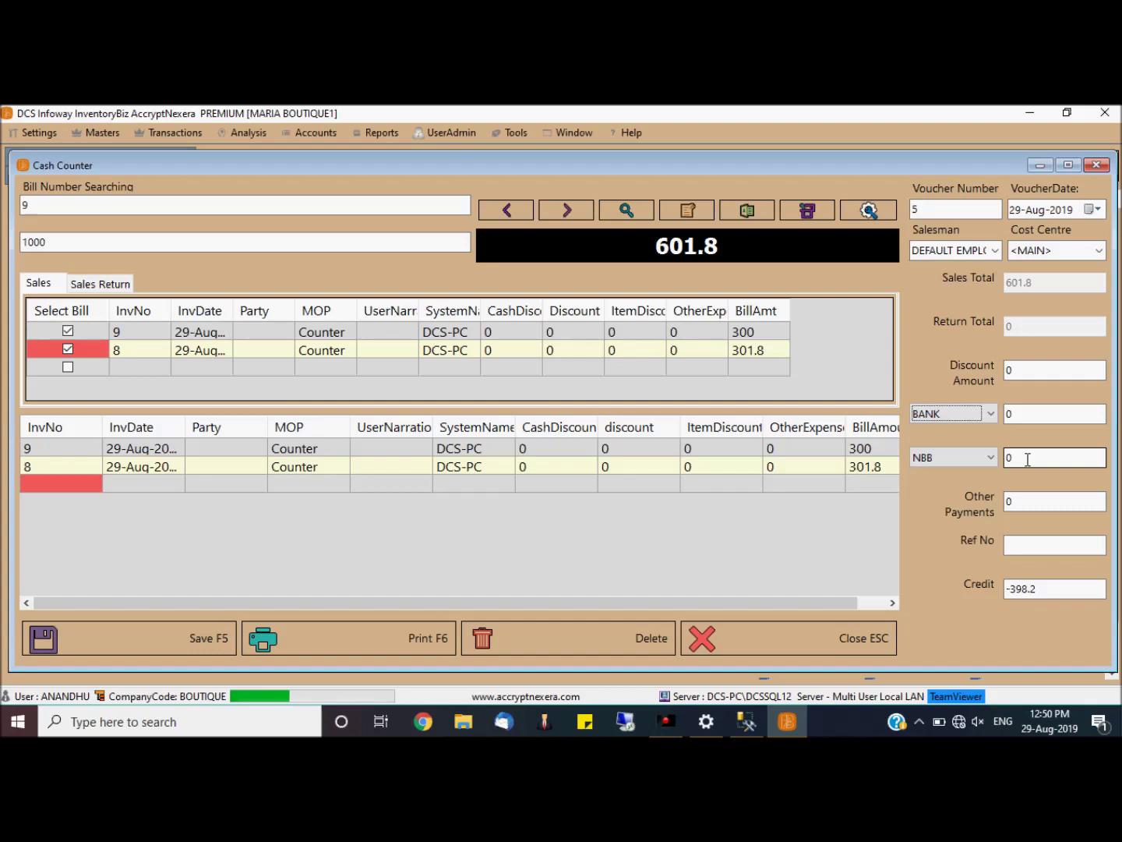
{"action": "left_click", "coordinate": [1027, 414]}
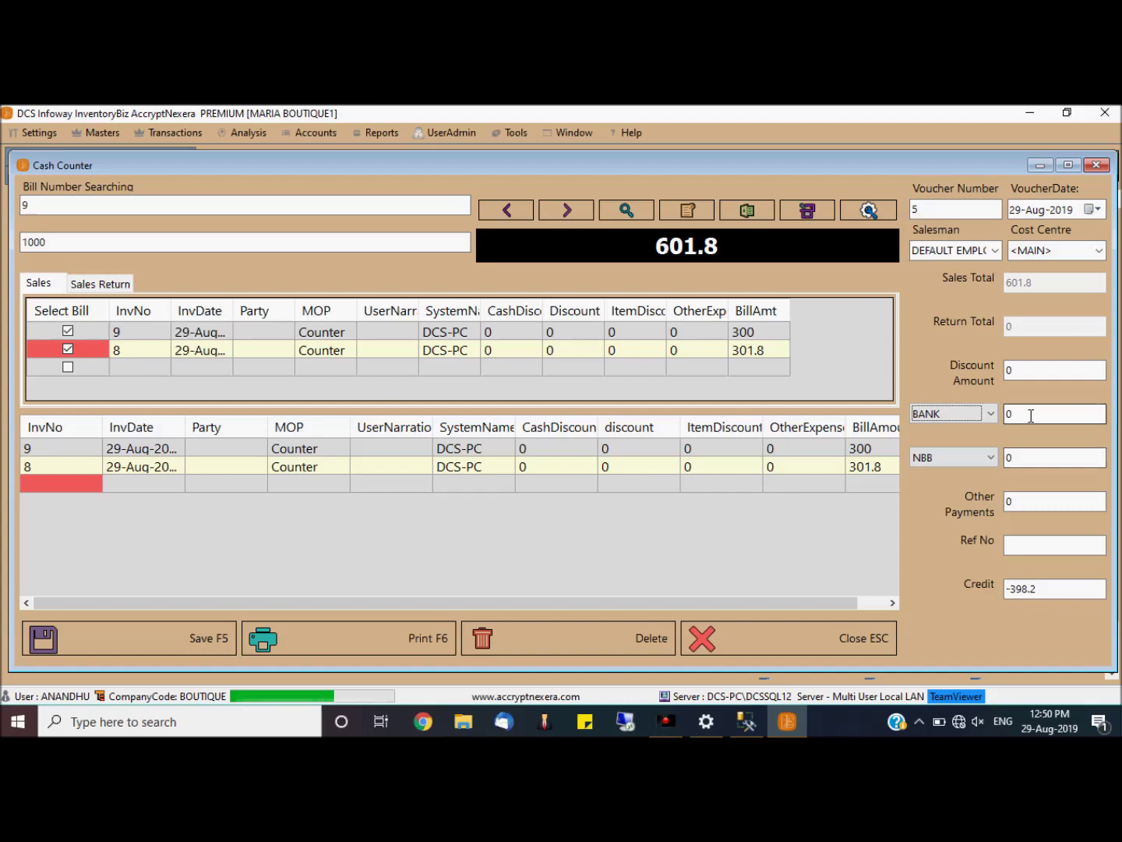
{"action": "left_click", "coordinate": [1029, 371]}
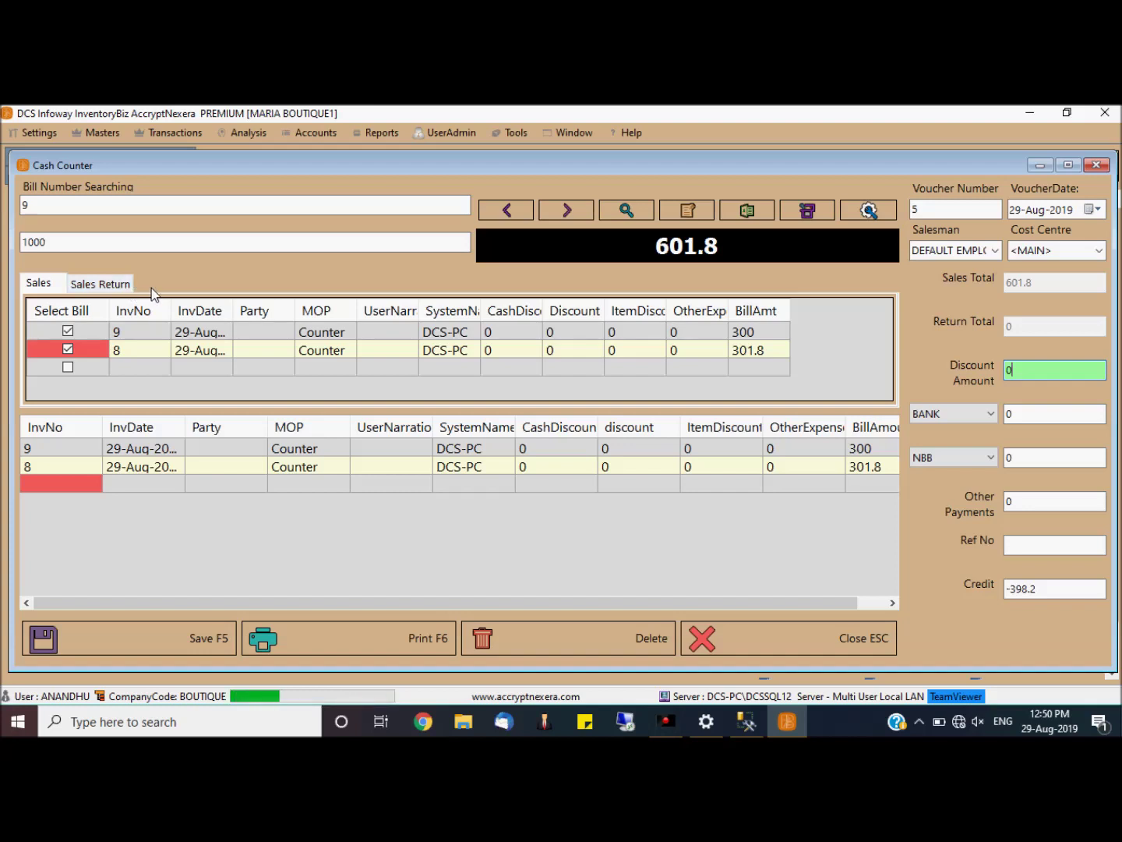
{"action": "left_click", "coordinate": [1087, 501]}
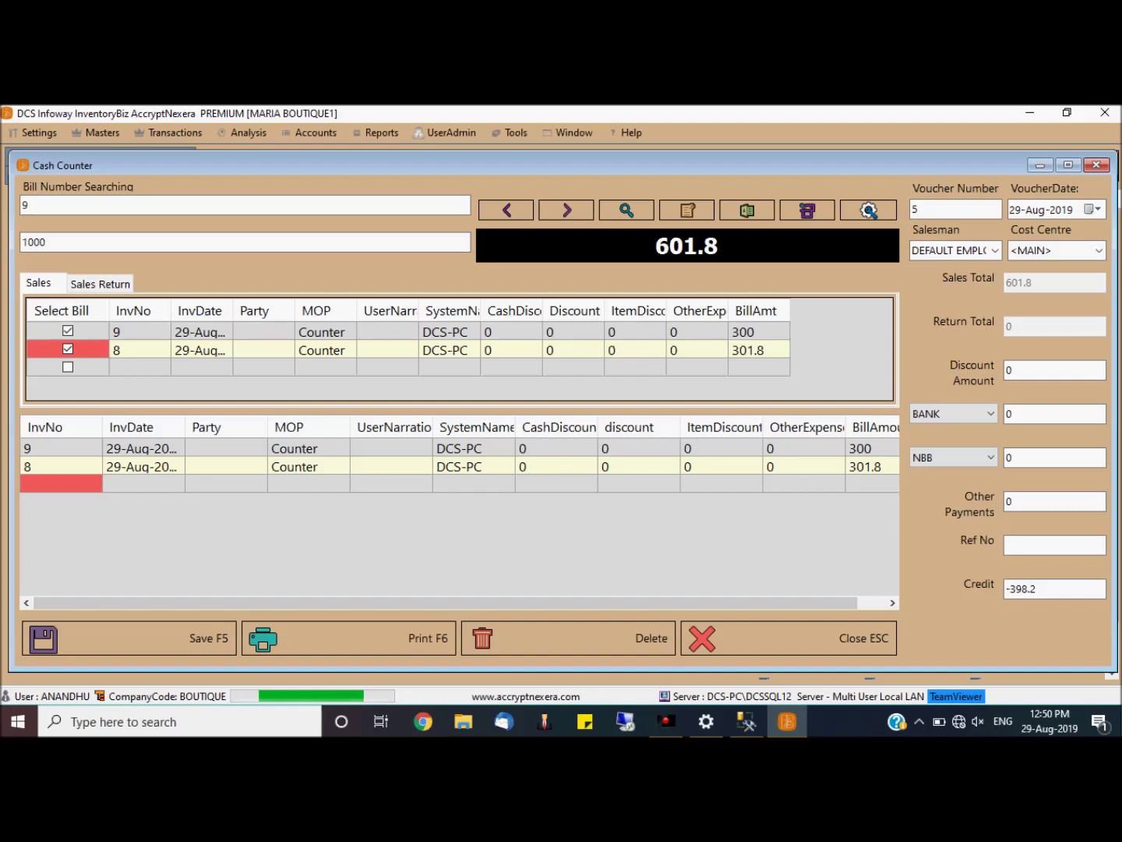
{"action": "left_click", "coordinate": [1097, 166]}
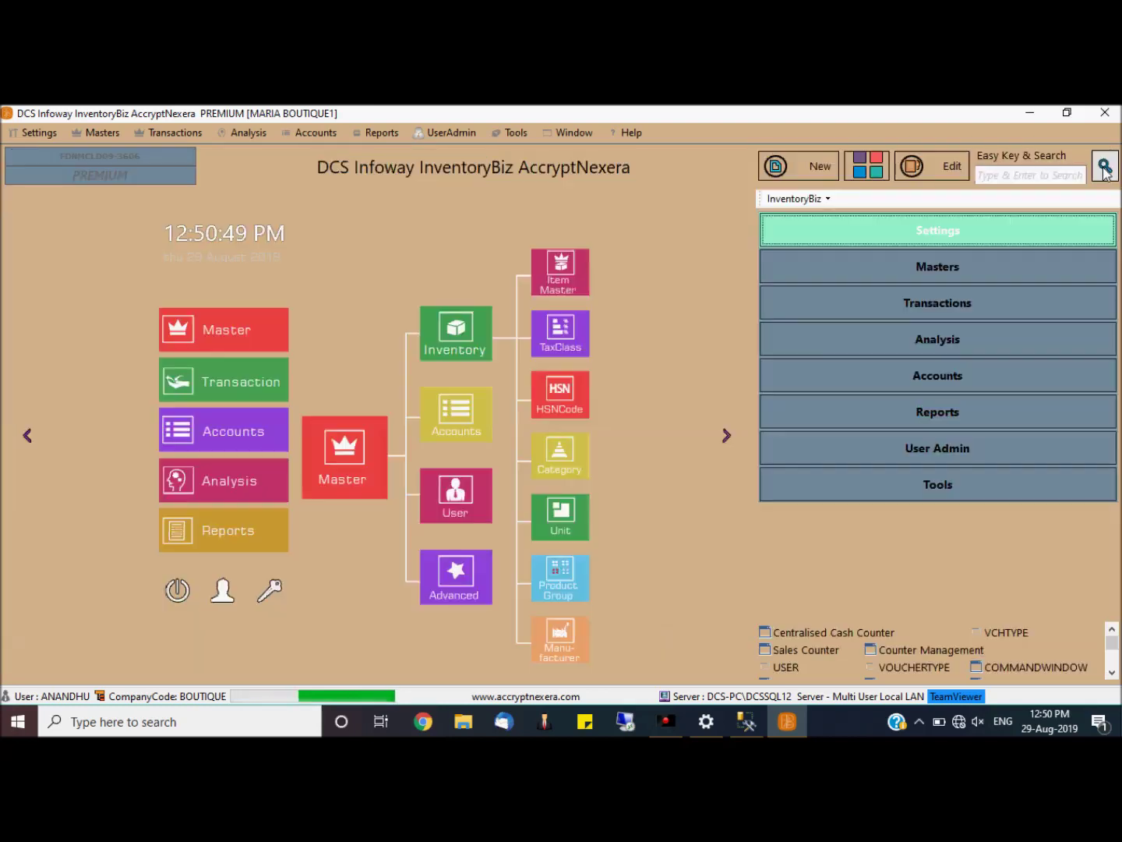
{"action": "left_click", "coordinate": [141, 134]}
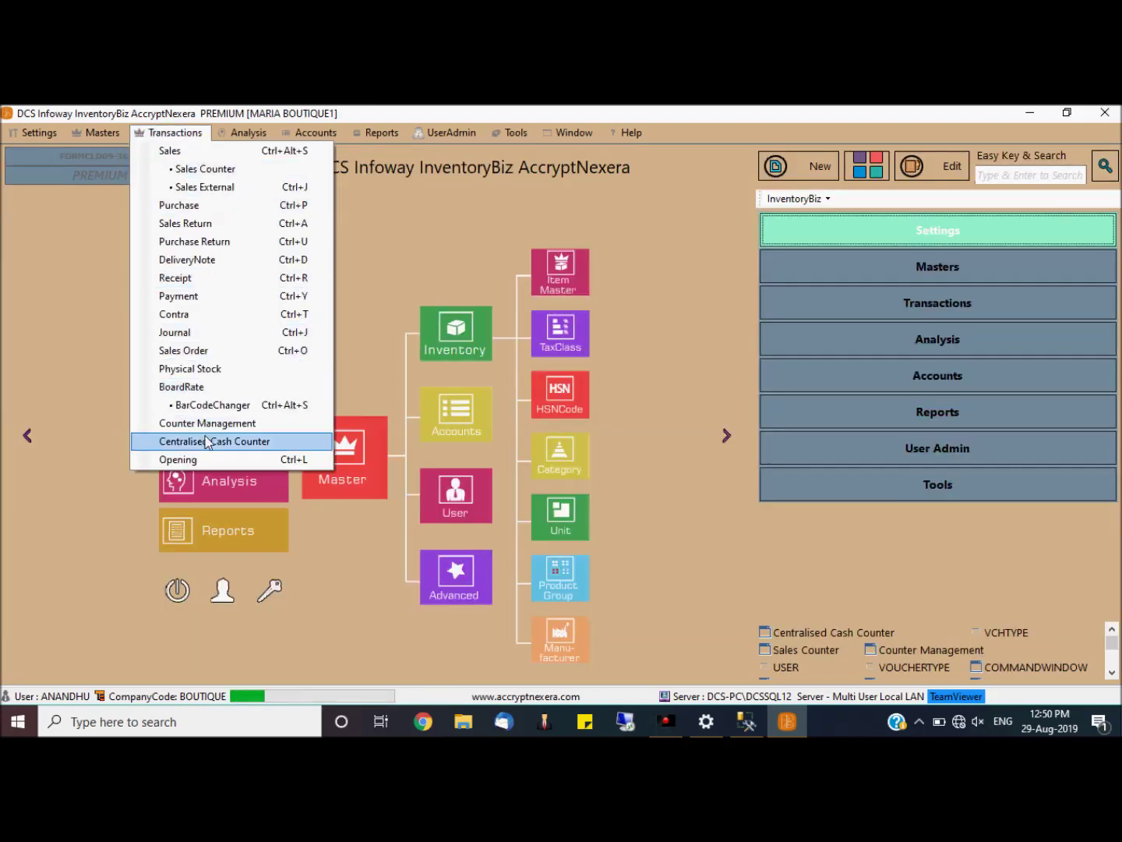